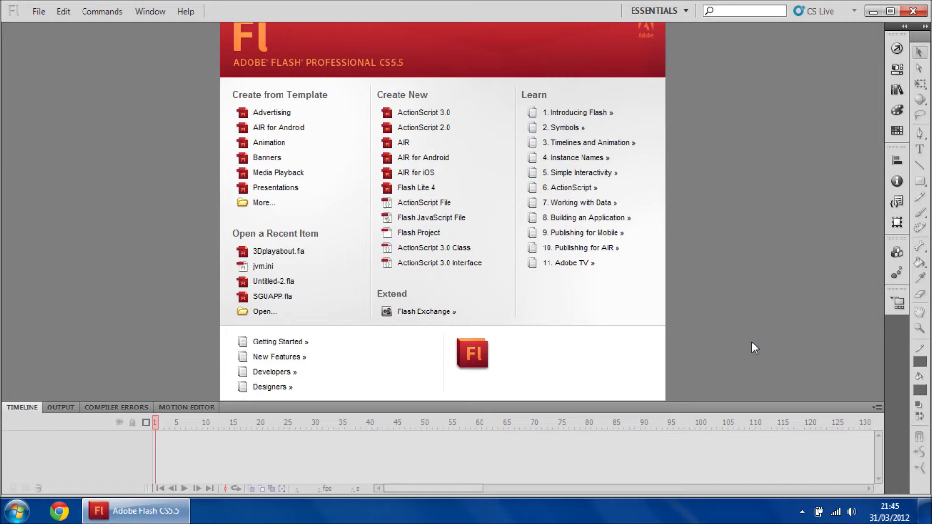
Open the Computer view from the Start menu to browse the drives.
{"action": "left_click", "coordinate": [20, 508]}
{"action": "left_click", "coordinate": [235, 263]}
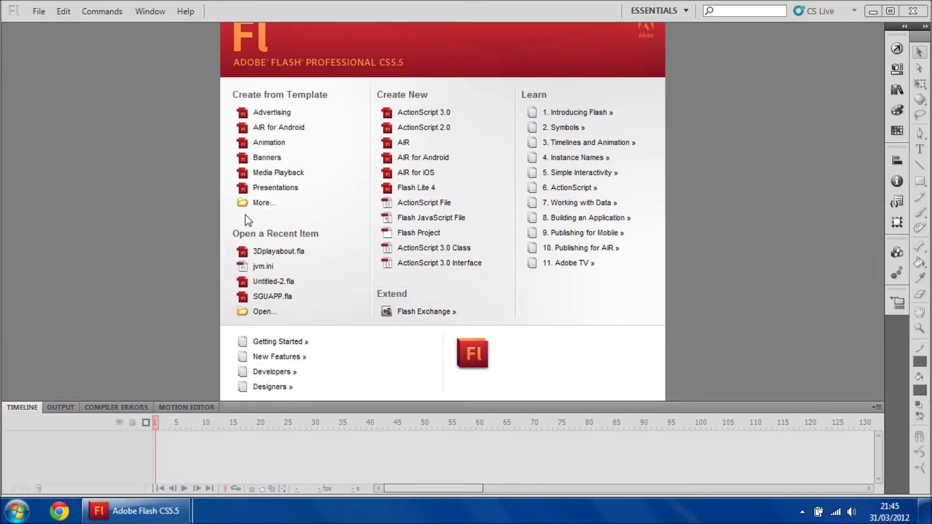
Browse to C:\Program Files (x86)\Adobe\Adobe Flash CS5.5\Common\Configuration\ActionScript 3.0, then show the desktop.
{"action": "double_click", "coordinate": [231, 109]}
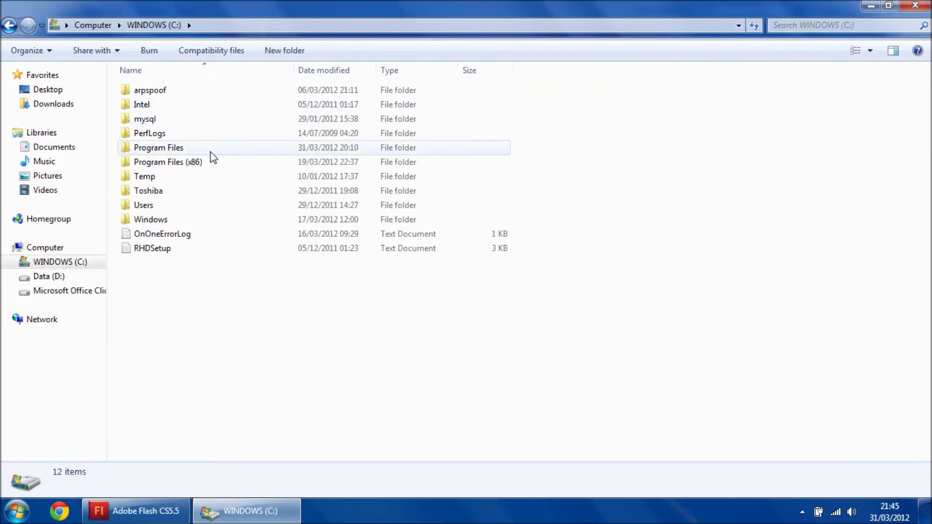
{"action": "double_click", "coordinate": [201, 164]}
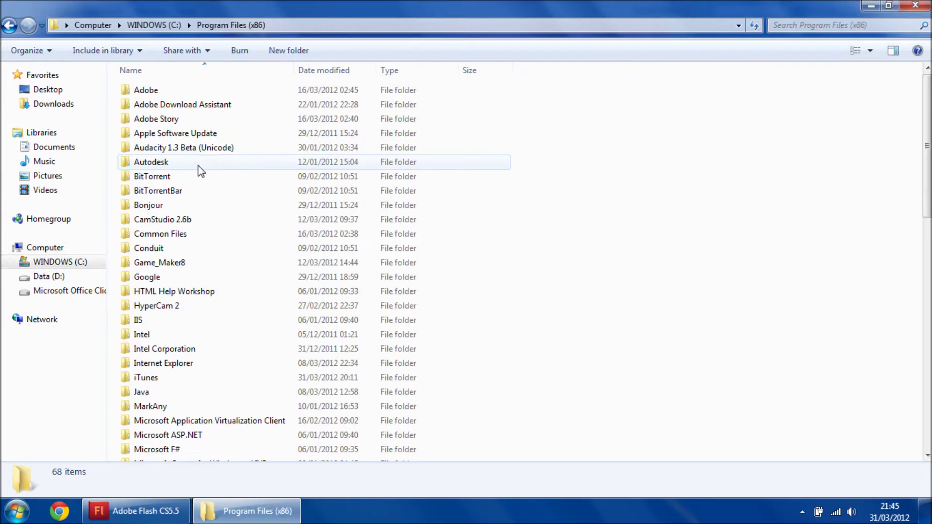
{"action": "double_click", "coordinate": [166, 91]}
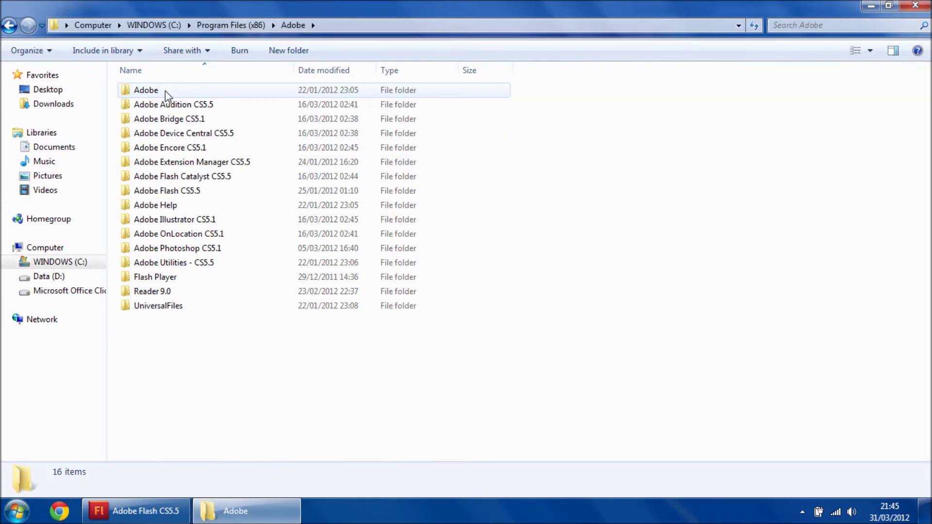
{"action": "double_click", "coordinate": [212, 194]}
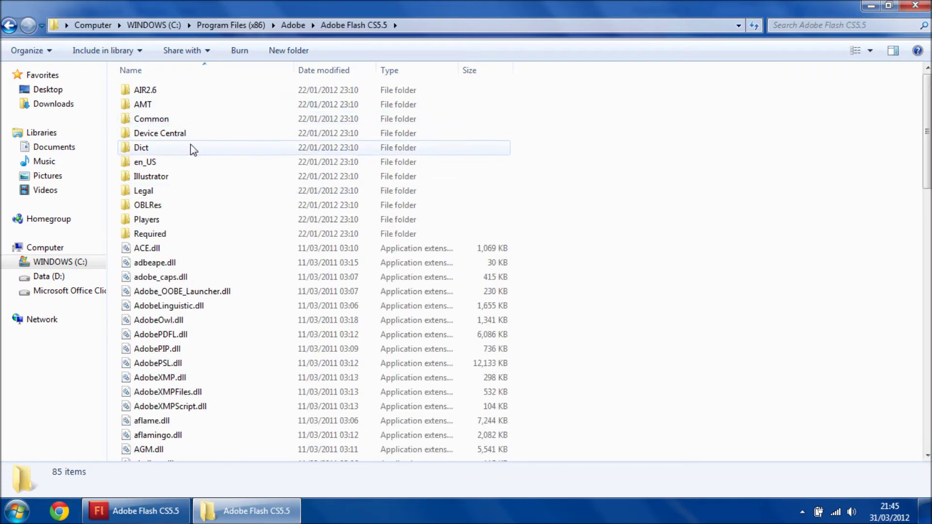
{"action": "double_click", "coordinate": [176, 120]}
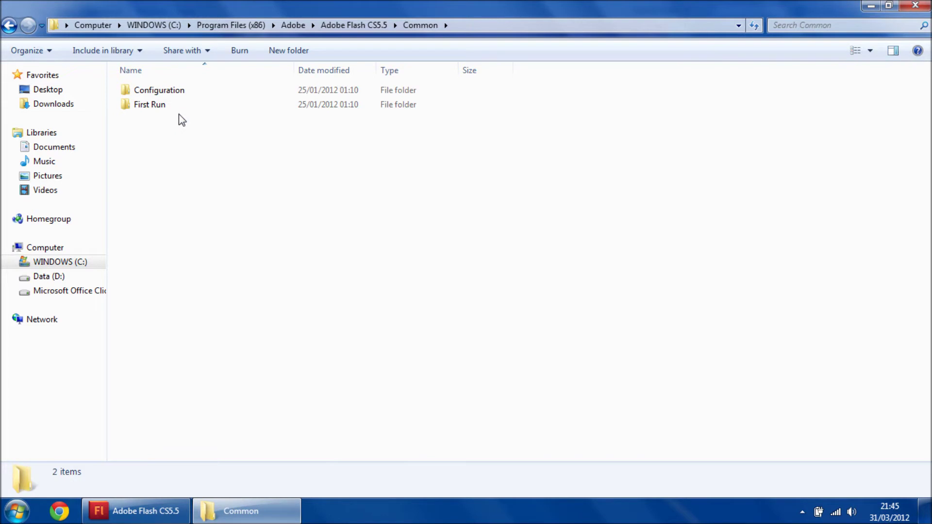
{"action": "double_click", "coordinate": [200, 93]}
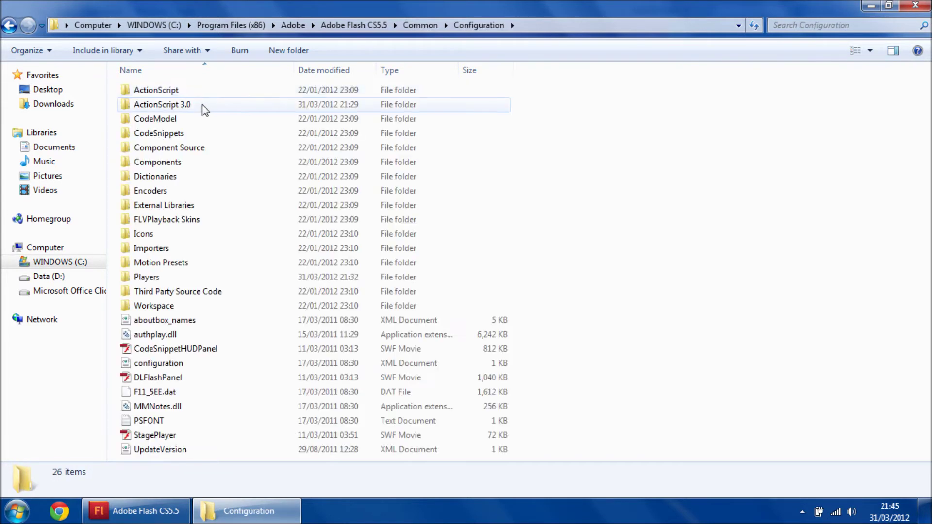
{"action": "double_click", "coordinate": [208, 110]}
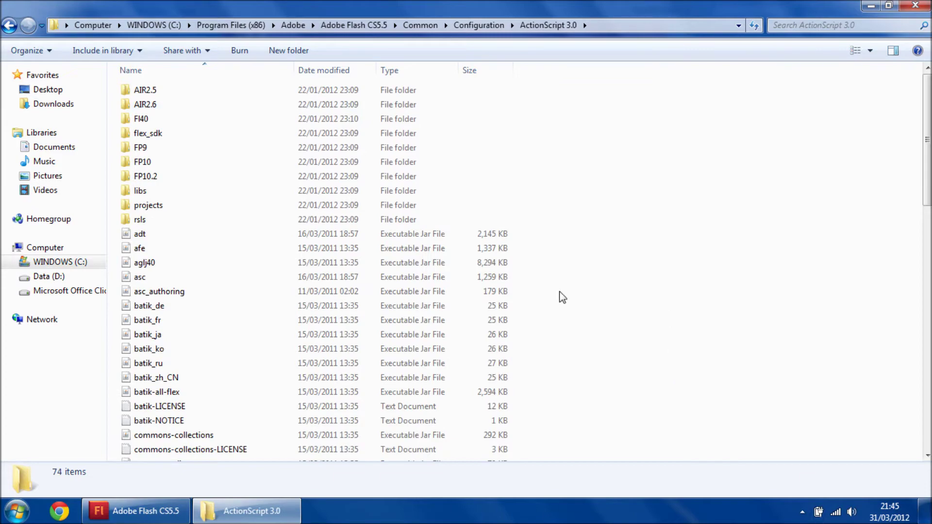
{"action": "left_click", "coordinate": [925, 510]}
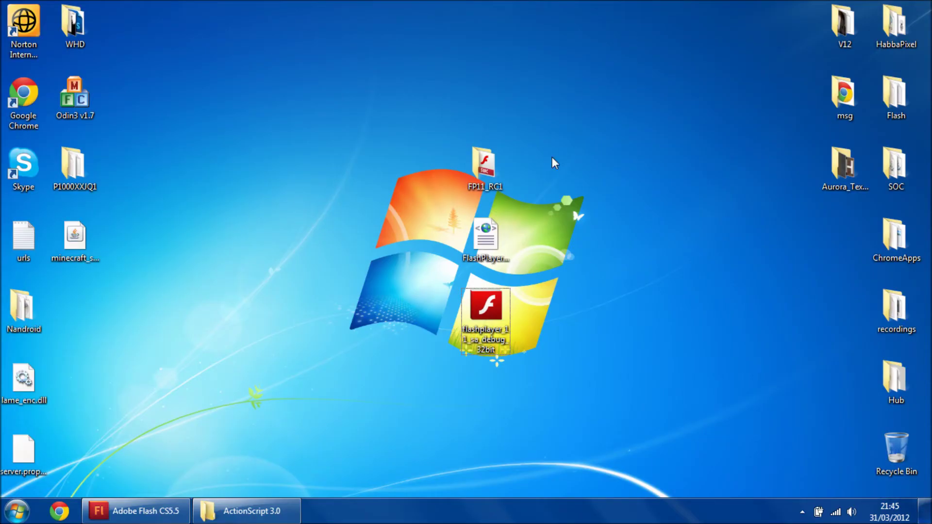
Copy the desktop's FP11_RC1 folder into ActionScript 3.0, approving the administrator prompt.
{"action": "left_click", "coordinate": [509, 158]}
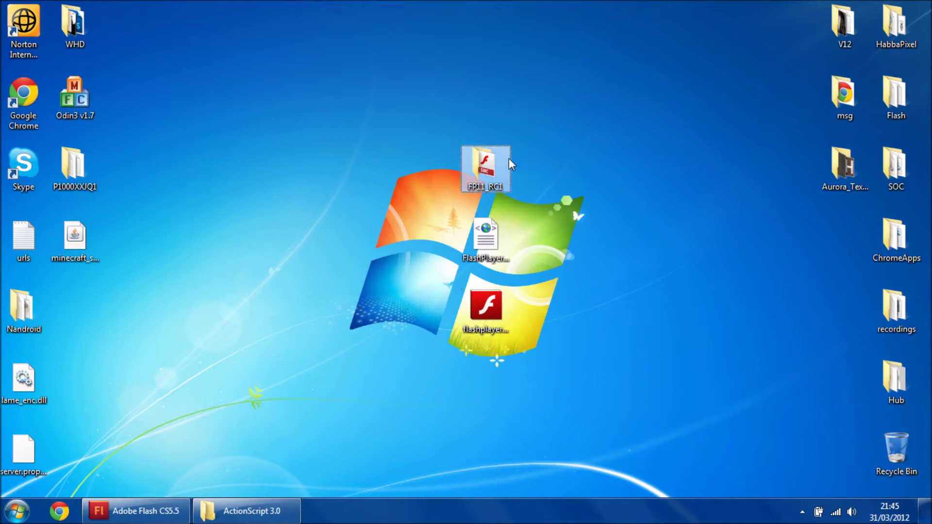
{"action": "mouse_move", "coordinate": [486, 165]}
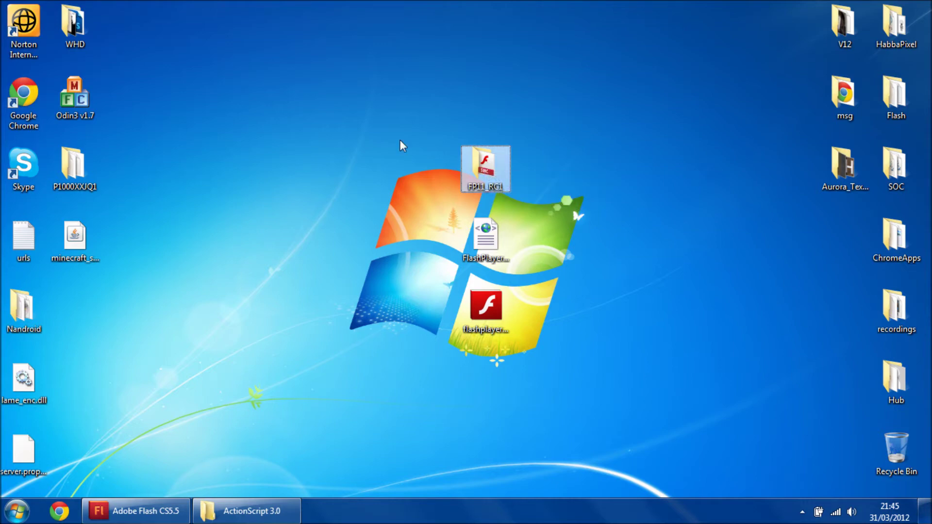
{"action": "left_click", "coordinate": [248, 511]}
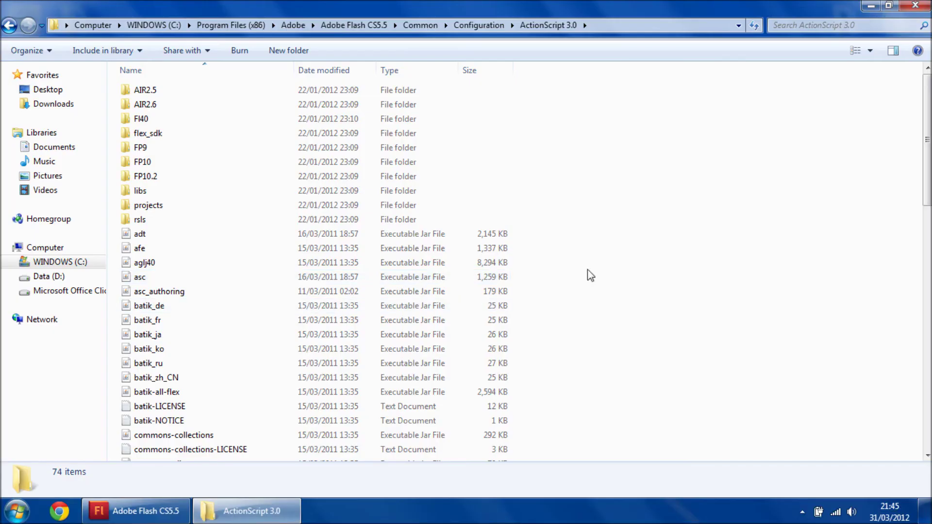
{"action": "key", "text": "ctrl+v"}
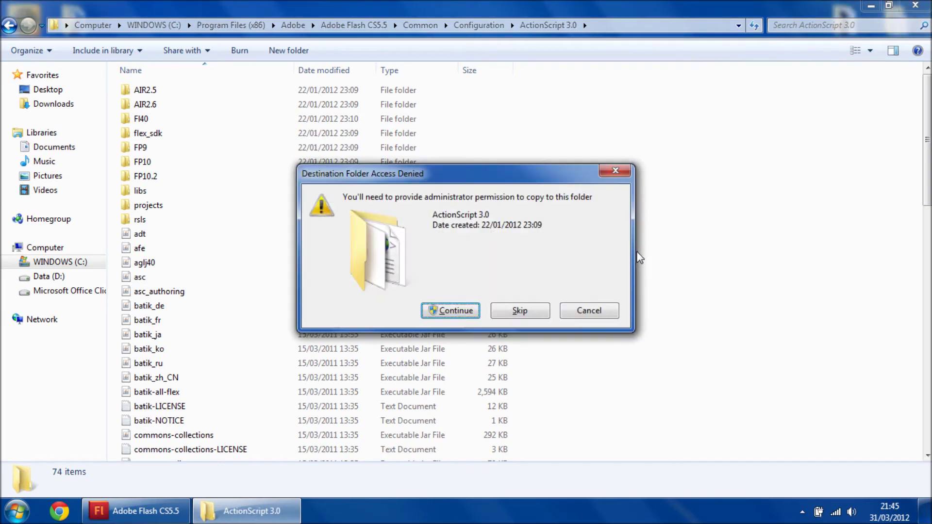
{"action": "left_click", "coordinate": [463, 311]}
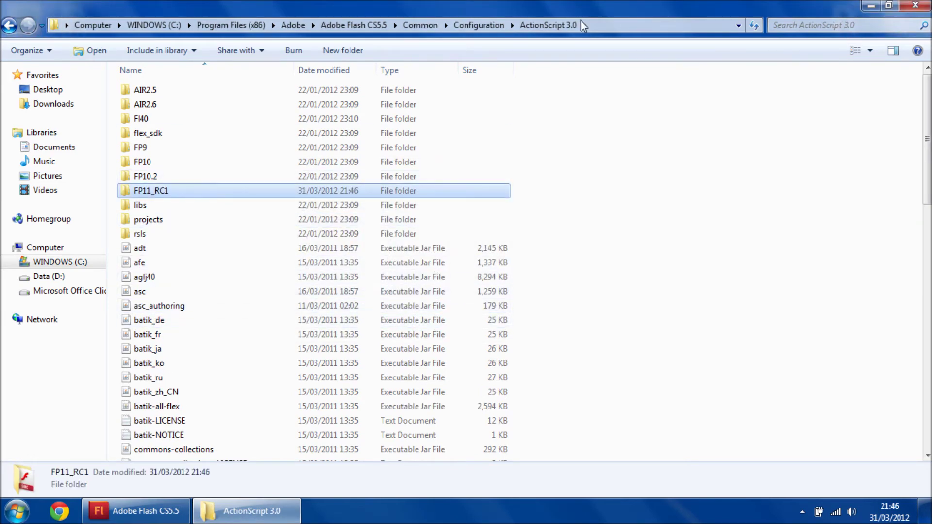
{"action": "left_click", "coordinate": [482, 25]}
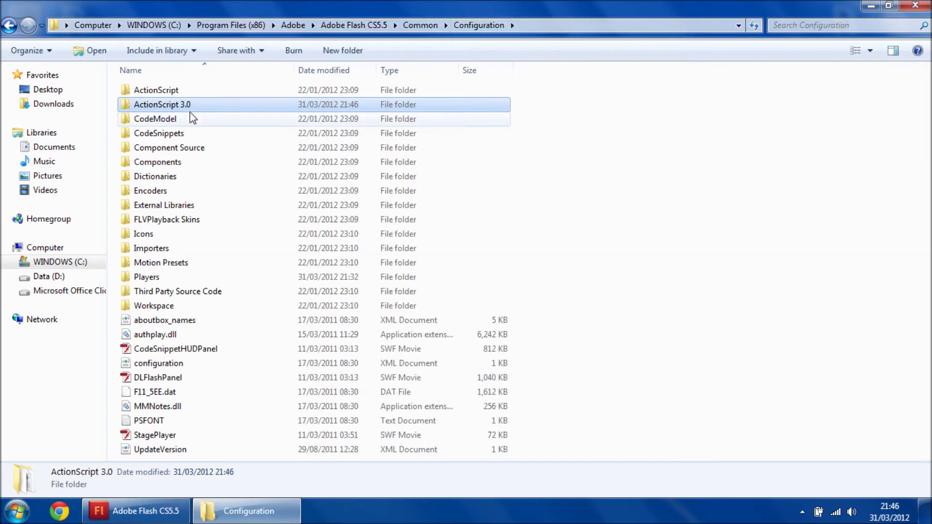
Paste the desktop's FlashPlayer11_RC1 file into Configuration\Players with administrator approval, then return to Flash.
{"action": "double_click", "coordinate": [188, 278]}
{"action": "left_click", "coordinate": [926, 511]}
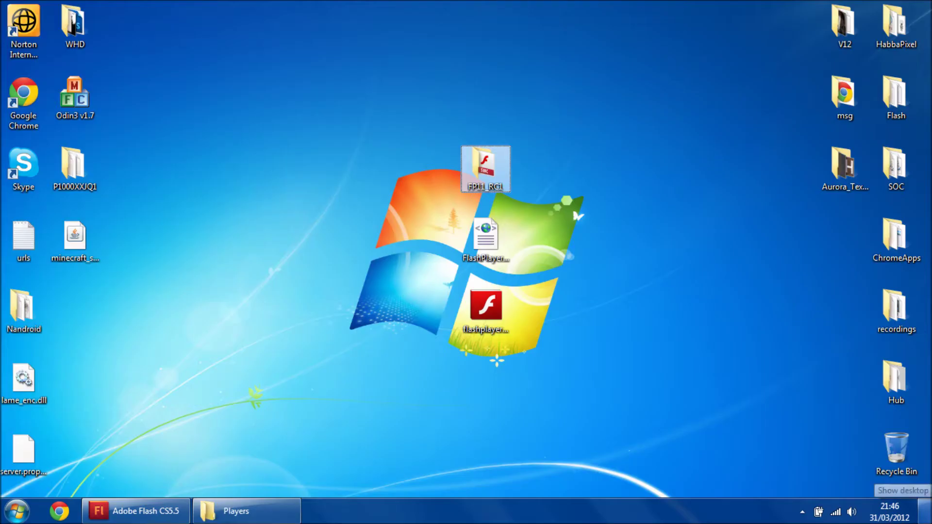
{"action": "left_click", "coordinate": [498, 250]}
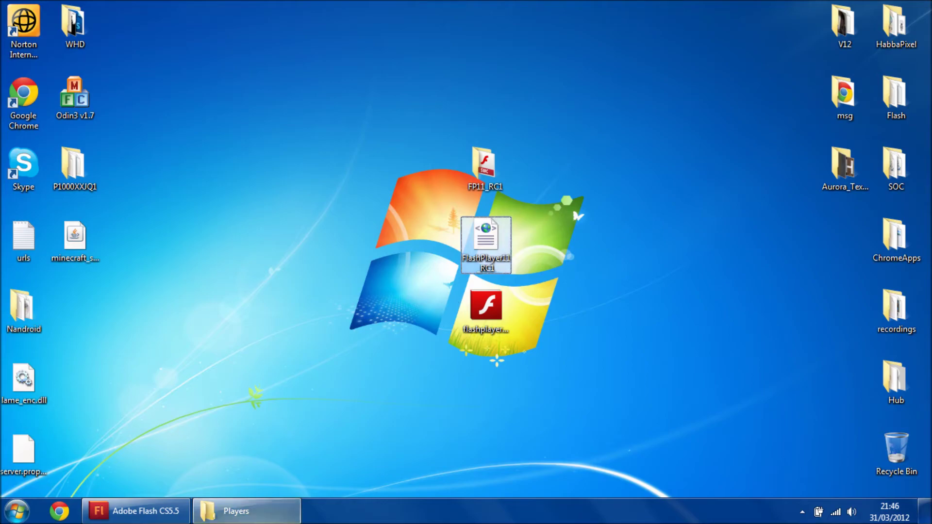
{"action": "left_click", "coordinate": [243, 512]}
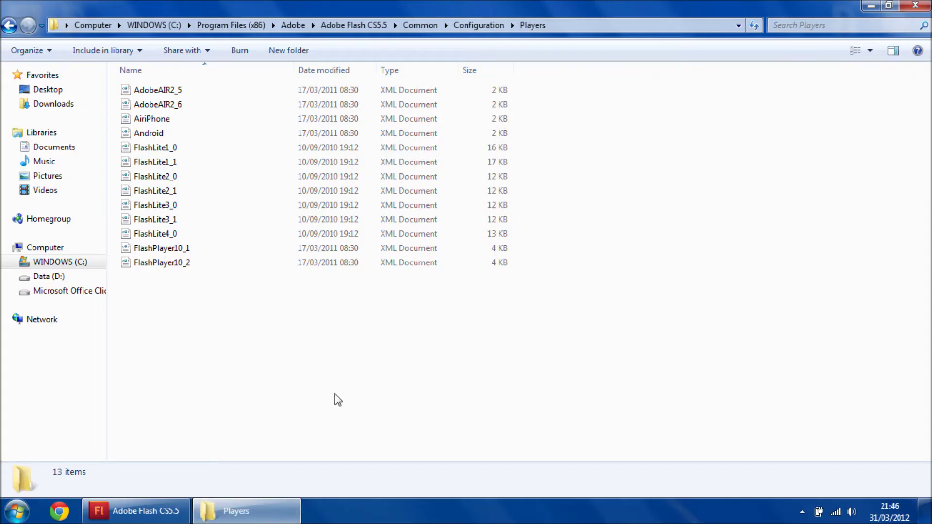
{"action": "key", "text": "ctrl+v"}
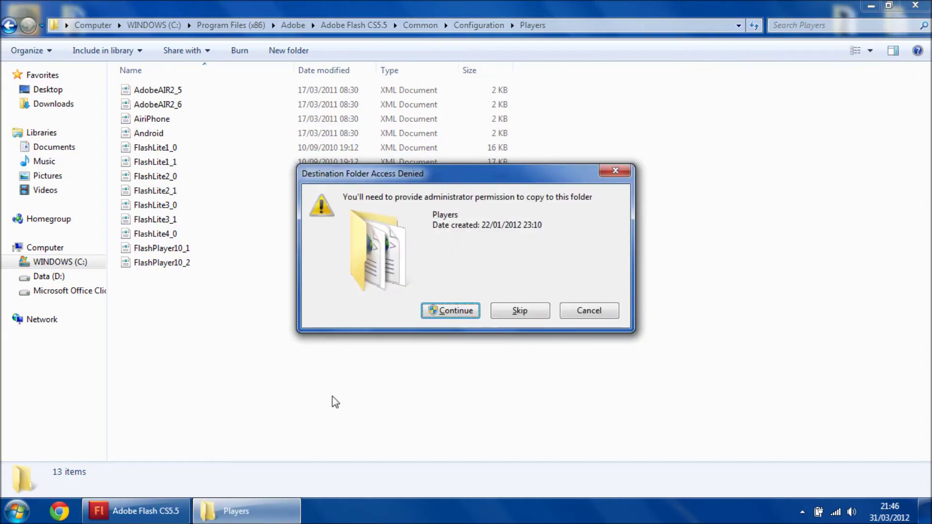
{"action": "left_click", "coordinate": [452, 310]}
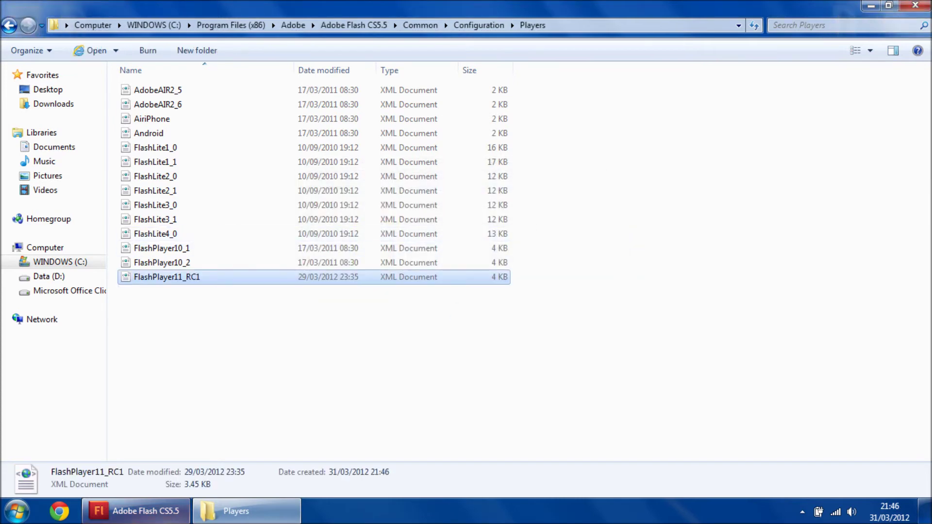
{"action": "left_click", "coordinate": [136, 510]}
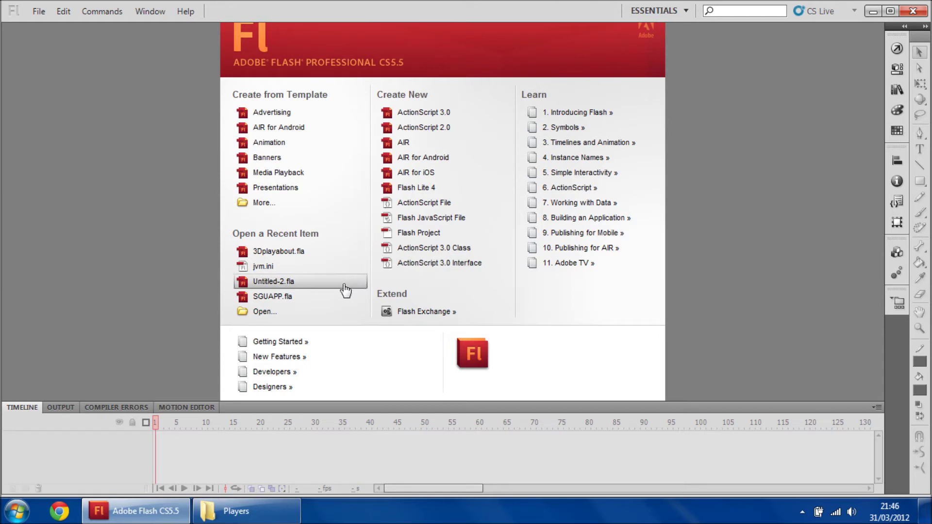
Open recent 3Dplayabout.fla and inspect its ActionScript 3.0 dialect settings, leaving them unchanged.
{"action": "left_click", "coordinate": [344, 261]}
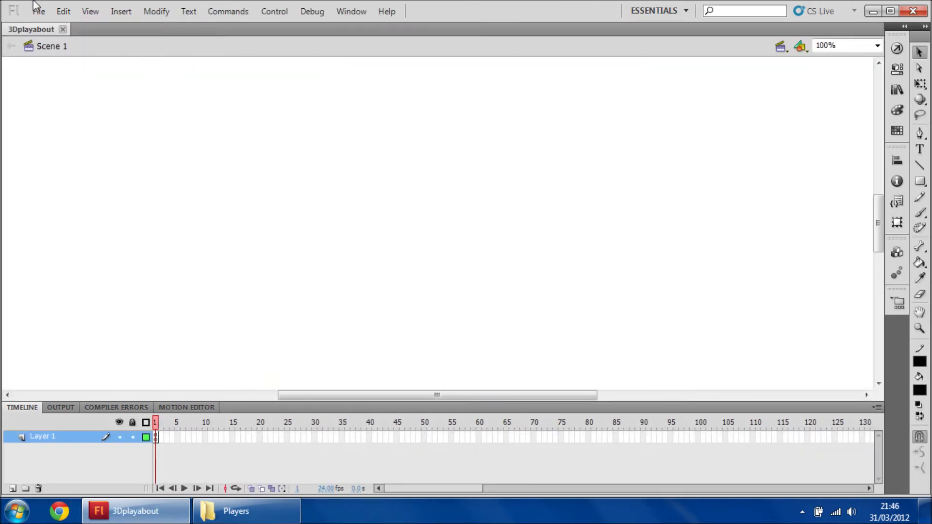
{"action": "left_click", "coordinate": [40, 11]}
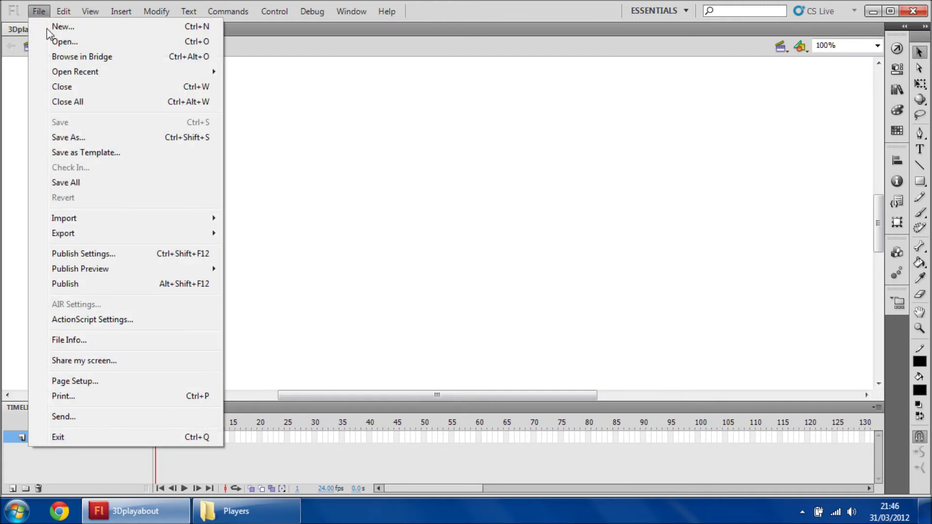
{"action": "left_click", "coordinate": [127, 320]}
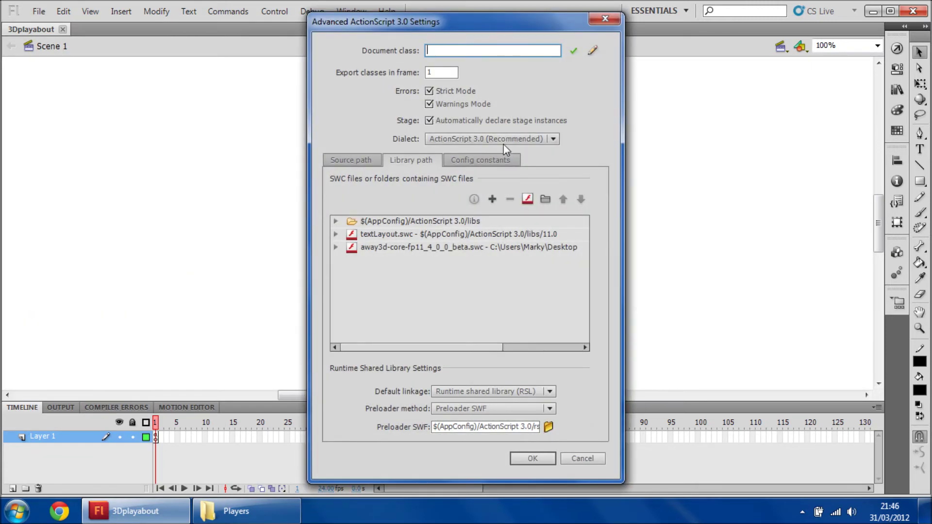
{"action": "left_click", "coordinate": [502, 141]}
{"action": "left_click", "coordinate": [499, 136]}
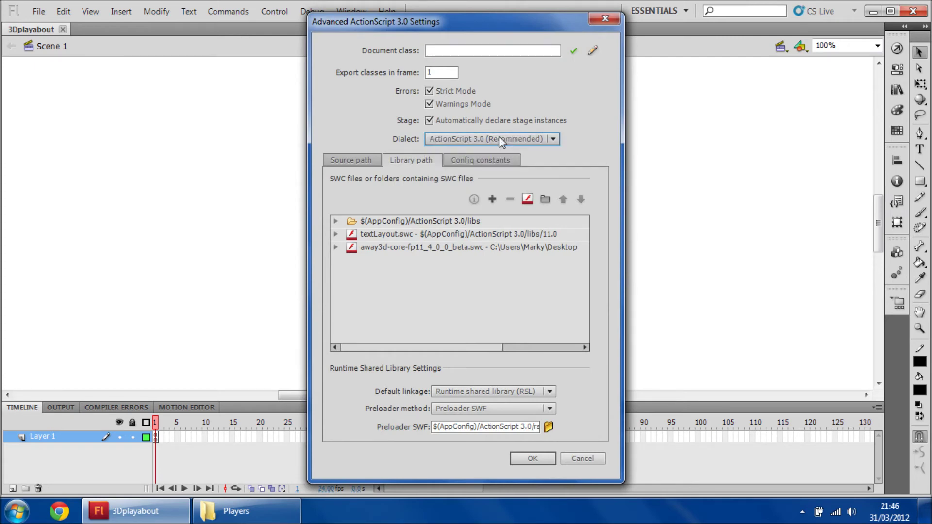
{"action": "left_click", "coordinate": [602, 20]}
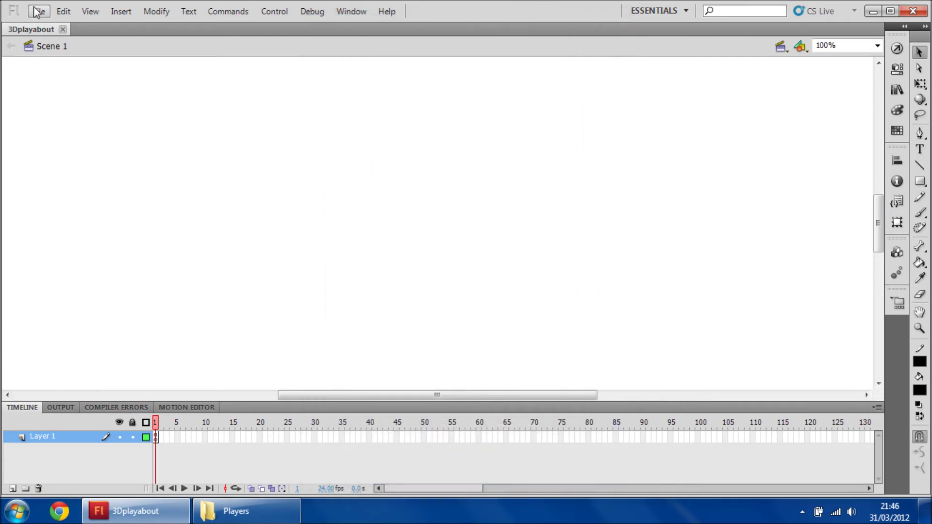
{"action": "left_click", "coordinate": [38, 12]}
Check the Player versions listed in Publish Settings and close it with OK.
{"action": "left_click", "coordinate": [116, 255]}
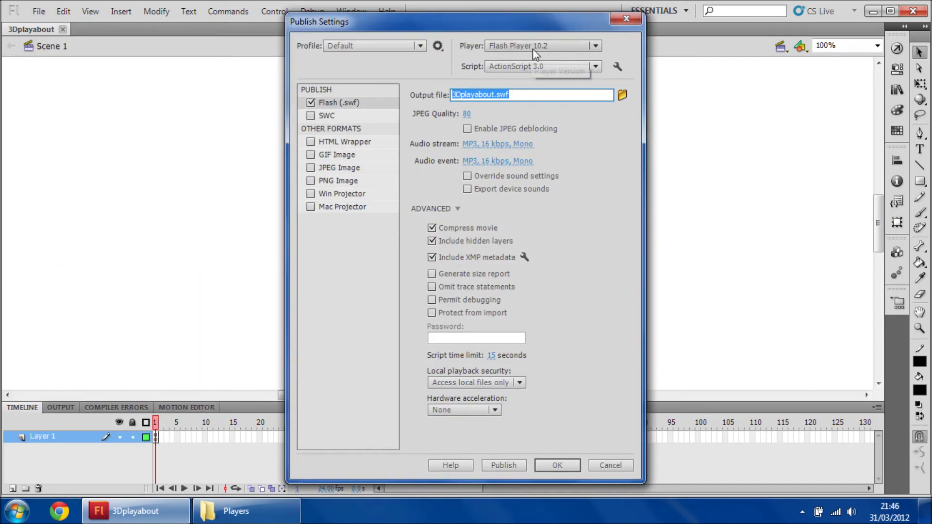
{"action": "left_click", "coordinate": [532, 48]}
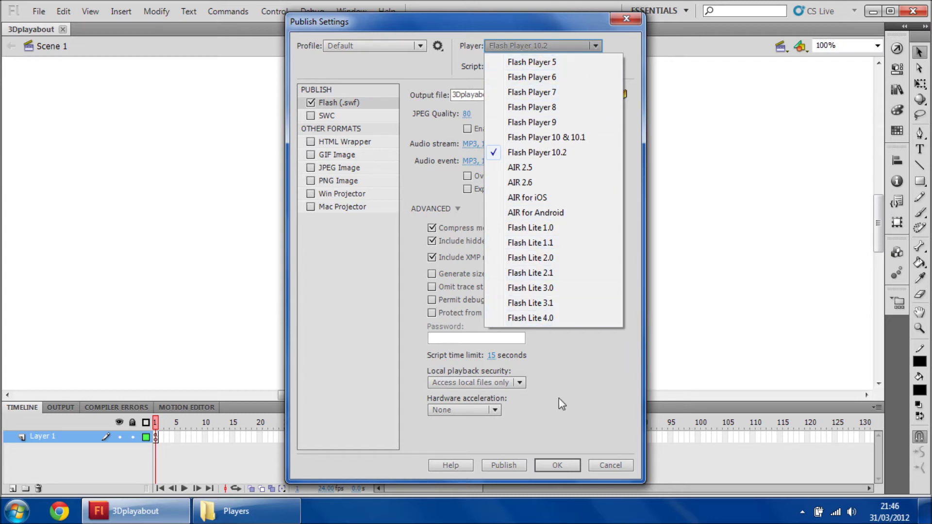
{"action": "left_click", "coordinate": [557, 466]}
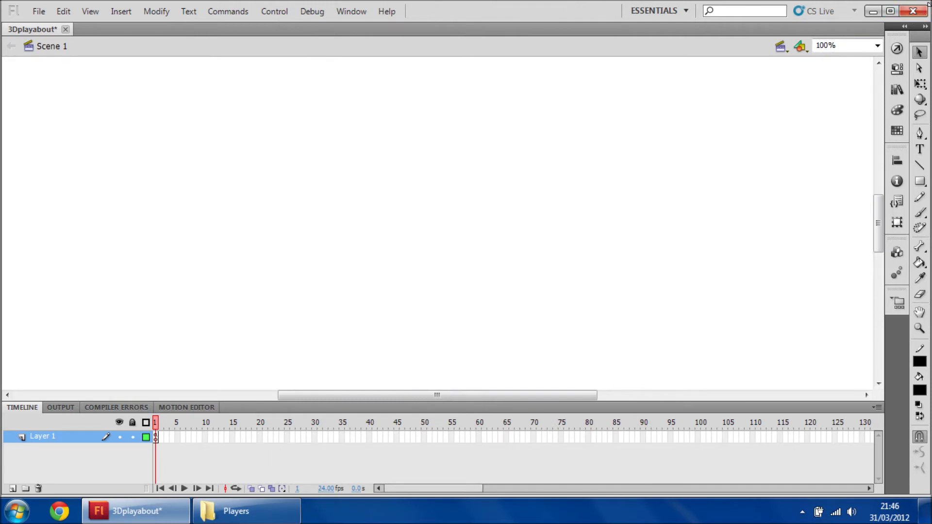
Quit Flash without saving 3Dplayabout and close the Players folder window.
{"action": "left_click", "coordinate": [914, 12]}
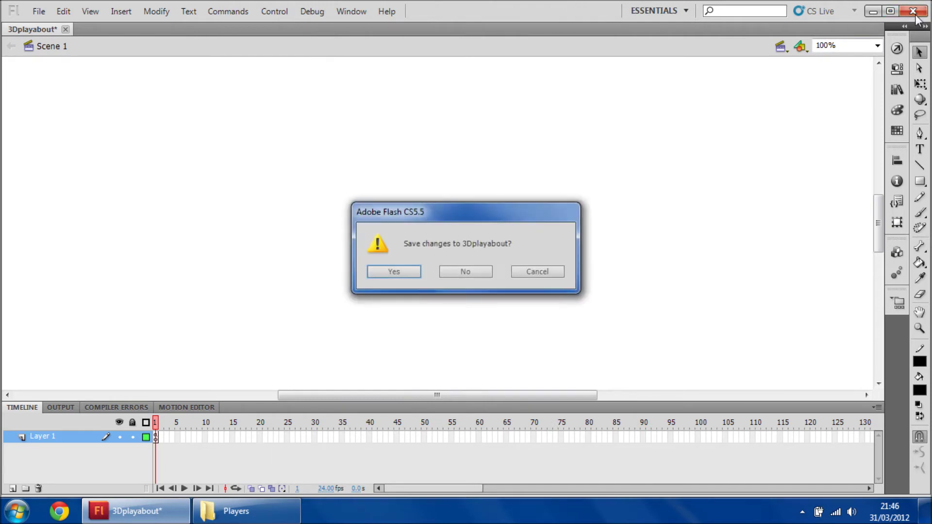
{"action": "left_click", "coordinate": [466, 272]}
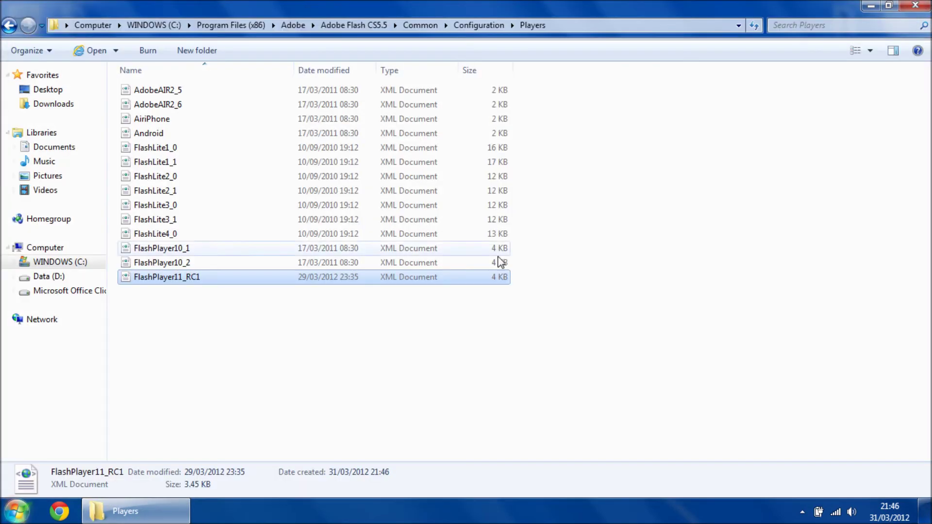
{"action": "left_click", "coordinate": [915, 5]}
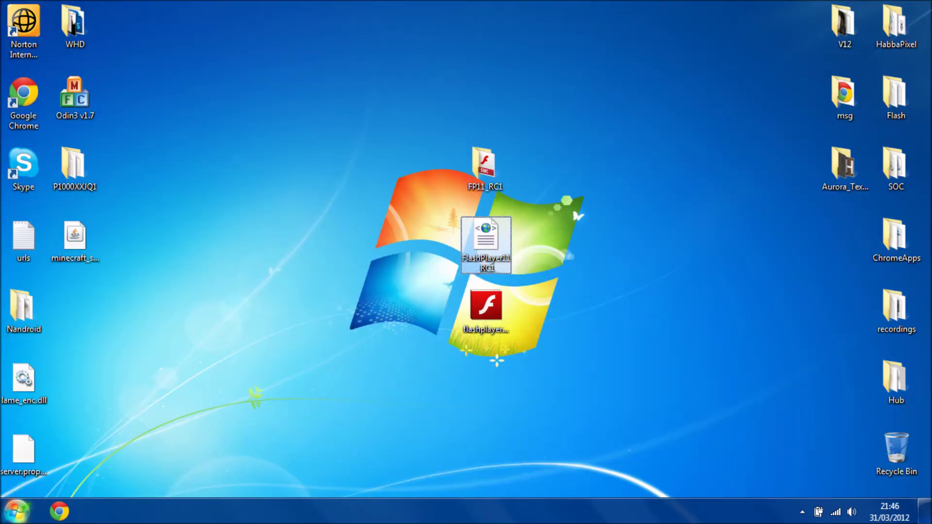
Launch Adobe Flash Professional CS5.5 from the Start menu and move the CamStudio window aside.
{"action": "left_click", "coordinate": [17, 511]}
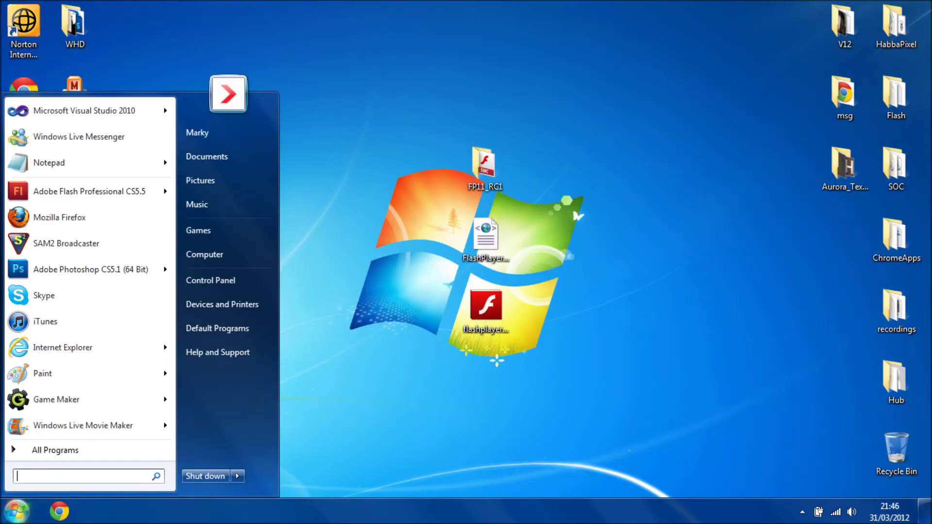
{"action": "left_click", "coordinate": [108, 190]}
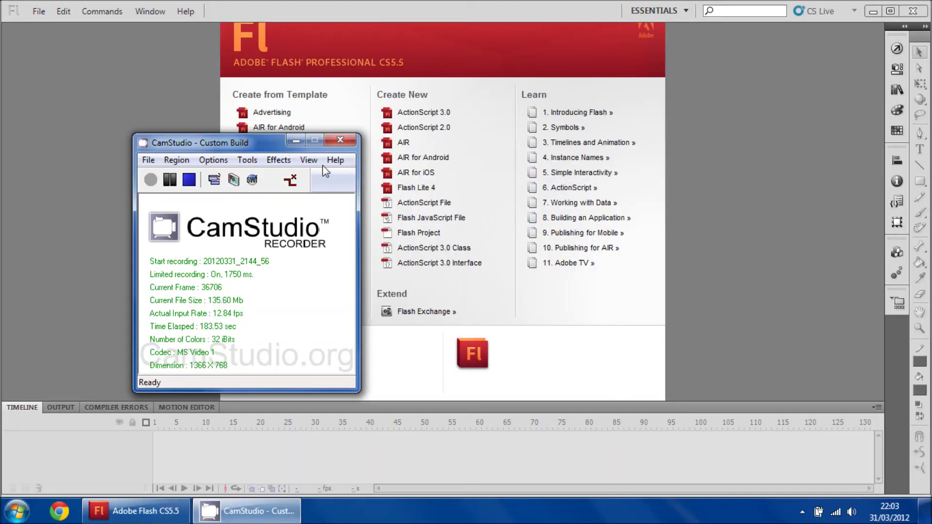
{"action": "left_click", "coordinate": [296, 142]}
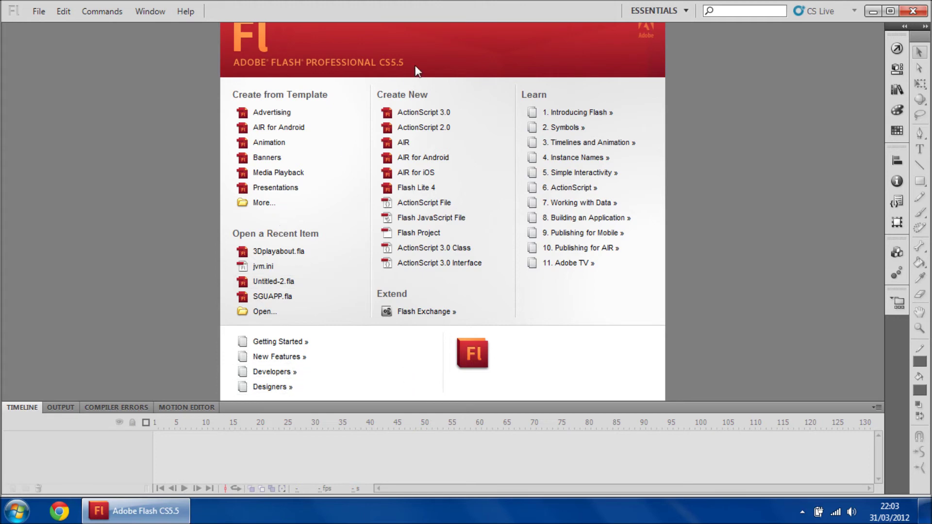
Create a new ActionScript 3.0 document with its publish target set to Flash Player 11_RC1.
{"action": "left_click", "coordinate": [417, 113]}
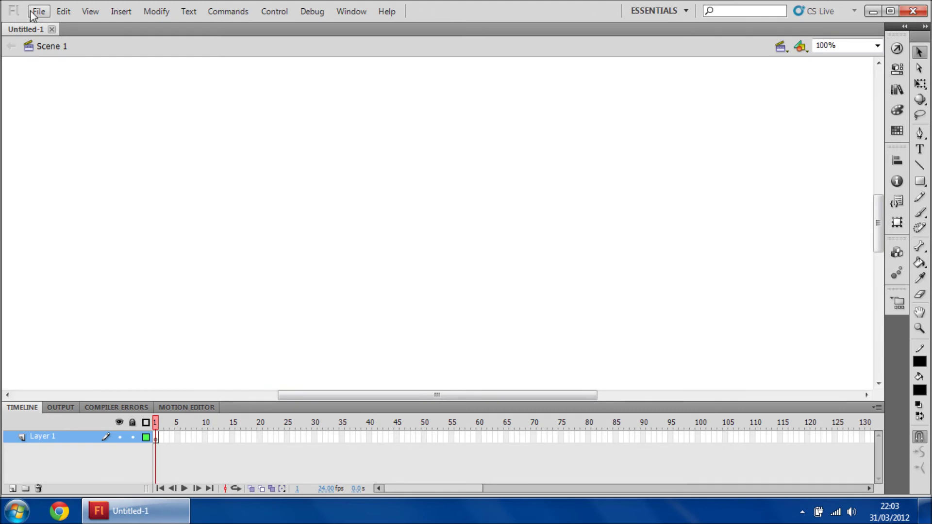
{"action": "left_click", "coordinate": [33, 13]}
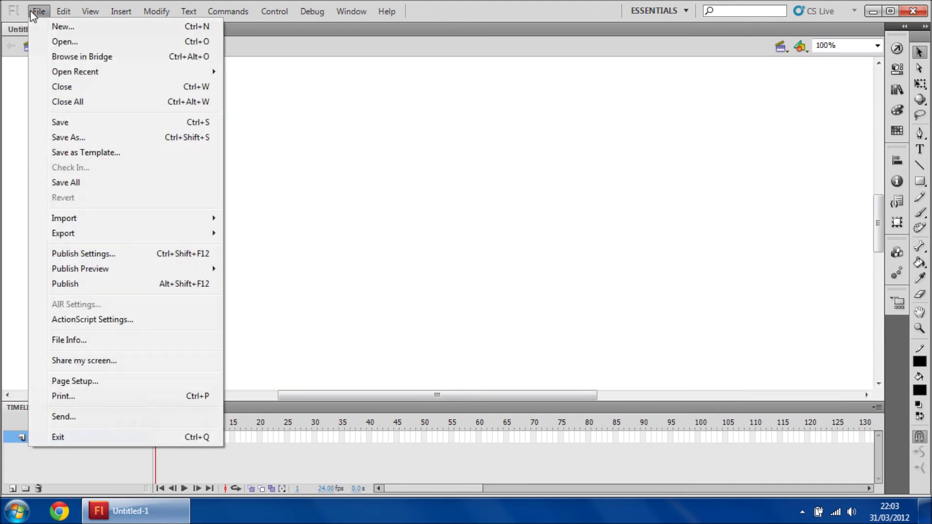
{"action": "left_click", "coordinate": [115, 253]}
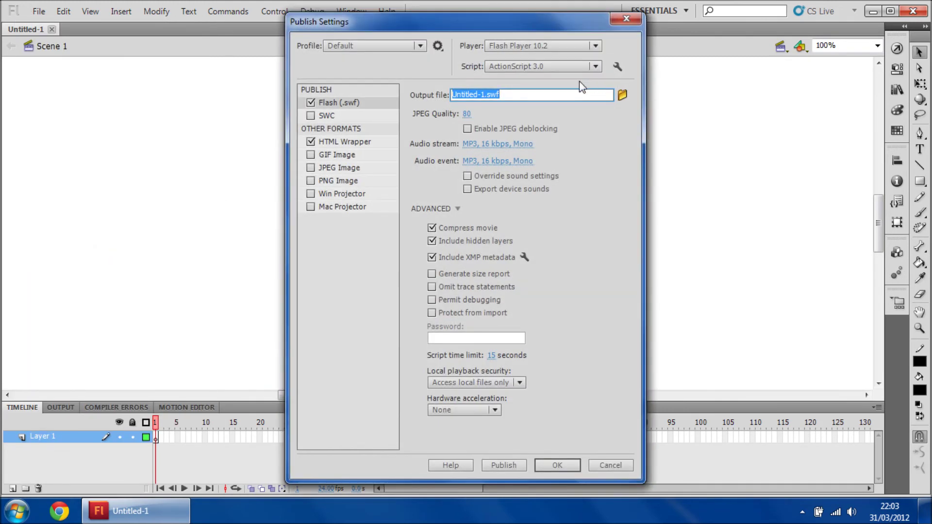
{"action": "left_click", "coordinate": [524, 44]}
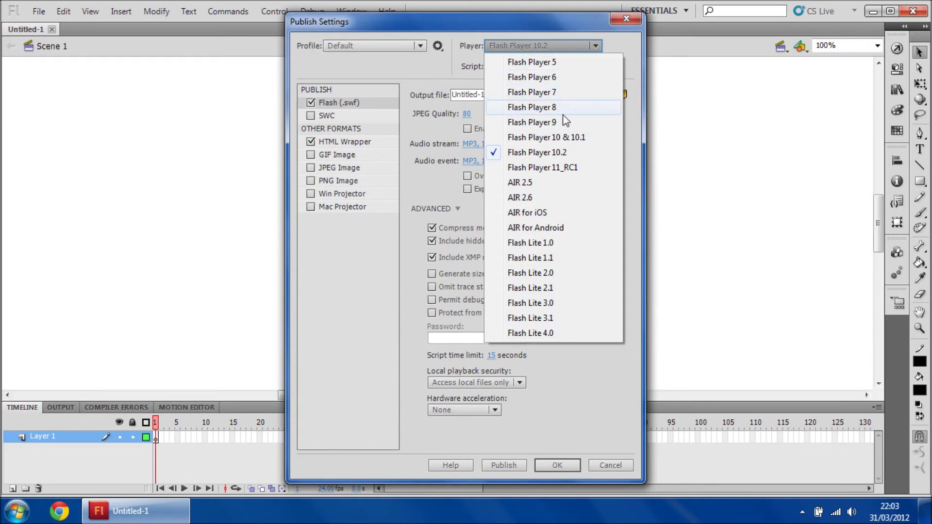
{"action": "left_click", "coordinate": [581, 166]}
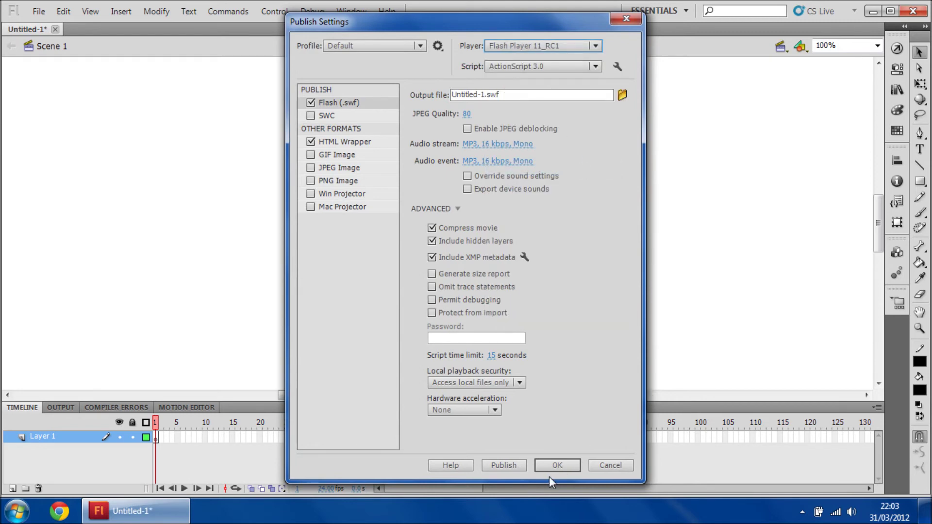
{"action": "left_click", "coordinate": [546, 463]}
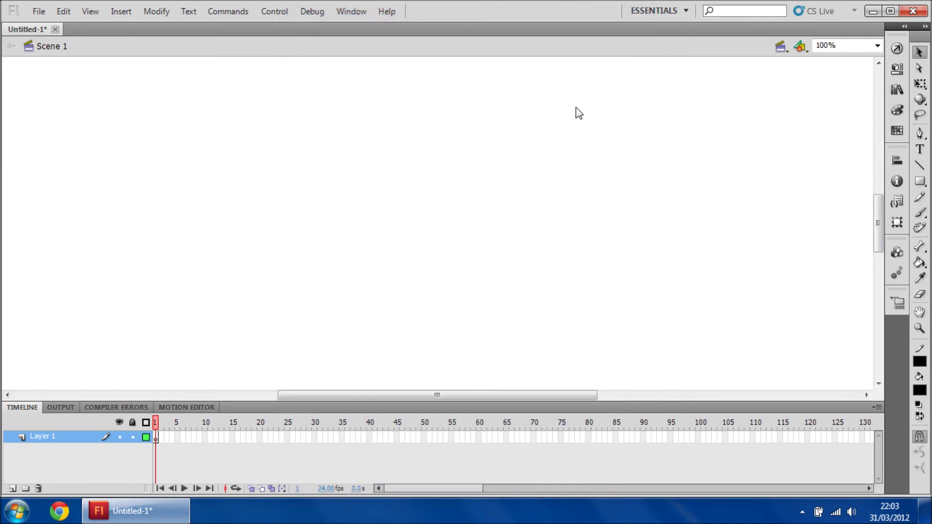
Zoom to Fit in Window and brush a looping black scribble across the stage.
{"action": "left_click", "coordinate": [877, 45]}
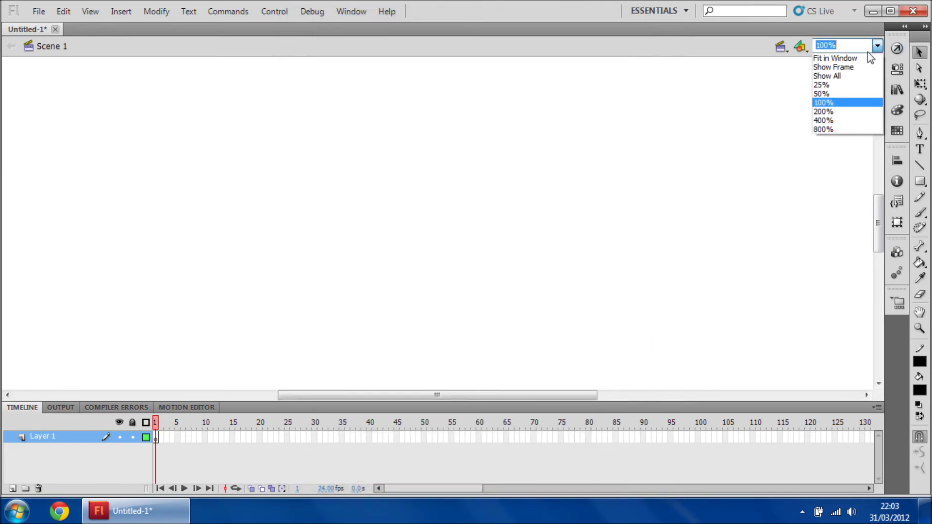
{"action": "left_click", "coordinate": [836, 58]}
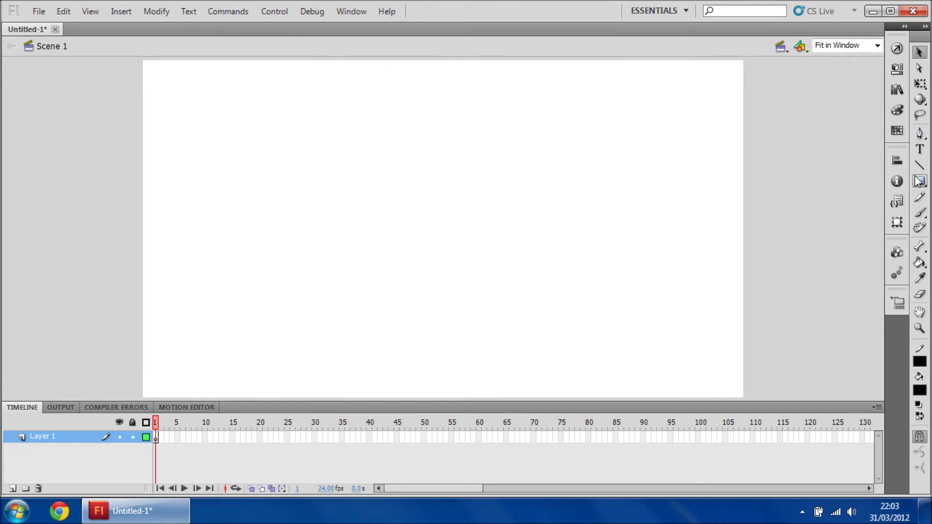
{"action": "left_click", "coordinate": [920, 212]}
{"action": "mouse_move", "coordinate": [322, 256]}
{"action": "left_mouse_down"}
{"action": "mouse_move", "coordinate": [495, 87]}
{"action": "mouse_move", "coordinate": [339, 391]}
{"action": "mouse_move", "coordinate": [413, 256]}
{"action": "mouse_move", "coordinate": [478, 290]}
{"action": "mouse_move", "coordinate": [296, 235]}
{"action": "mouse_move", "coordinate": [569, 144]}
{"action": "mouse_move", "coordinate": [294, 316]}
{"action": "mouse_move", "coordinate": [544, 179]}
{"action": "mouse_move", "coordinate": [557, 194]}
{"action": "mouse_move", "coordinate": [282, 138]}
{"action": "mouse_move", "coordinate": [527, 285]}
{"action": "mouse_move", "coordinate": [516, 292]}
{"action": "mouse_move", "coordinate": [383, 76]}
{"action": "mouse_move", "coordinate": [517, 154]}
{"action": "mouse_move", "coordinate": [534, 232]}
{"action": "mouse_move", "coordinate": [347, 238]}
{"action": "mouse_move", "coordinate": [405, 196]}
{"action": "mouse_move", "coordinate": [613, 177]}
{"action": "mouse_move", "coordinate": [636, 187]}
{"action": "left_mouse_up"}
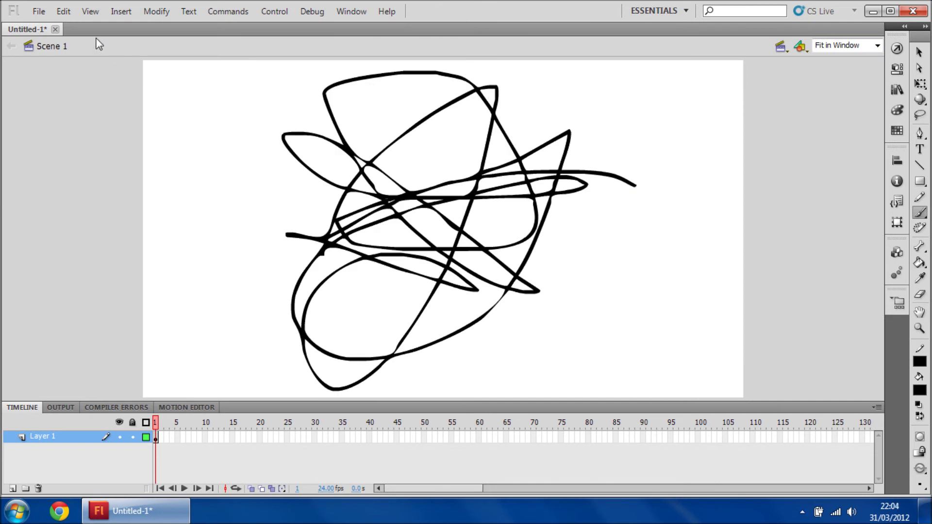
{"action": "left_click", "coordinate": [39, 10]}
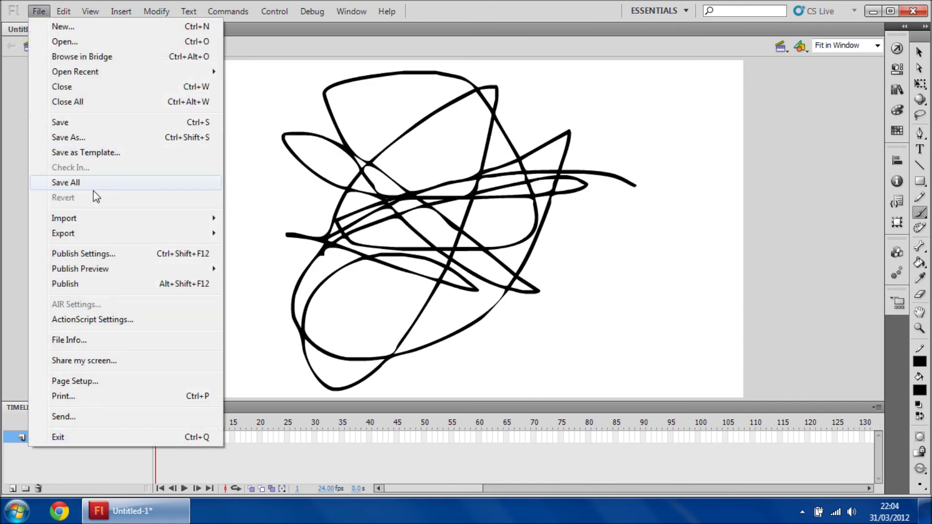
Save the document to the Desktop as 'demo'.
{"action": "mouse_move", "coordinate": [111, 275]}
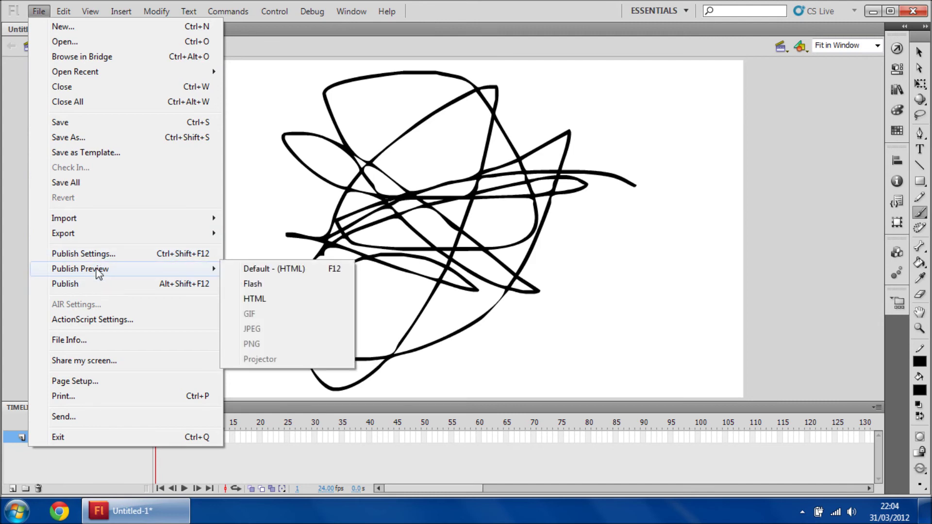
{"action": "left_click", "coordinate": [92, 136]}
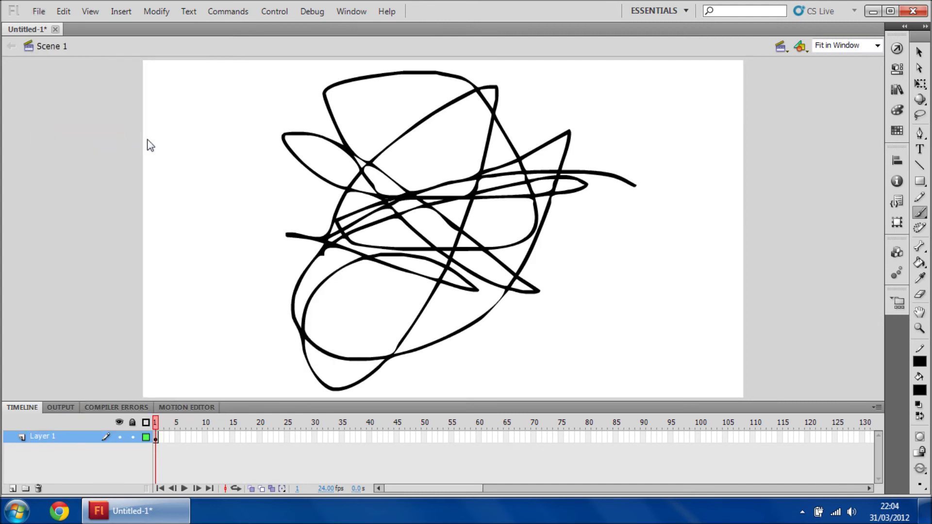
{"action": "left_click", "coordinate": [54, 92]}
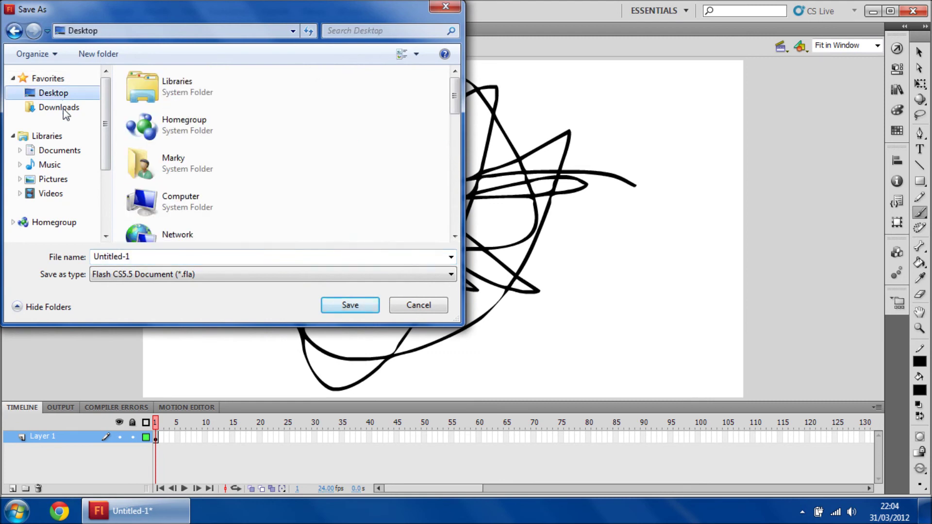
{"action": "left_click", "coordinate": [127, 261]}
{"action": "type", "text": "demo"}
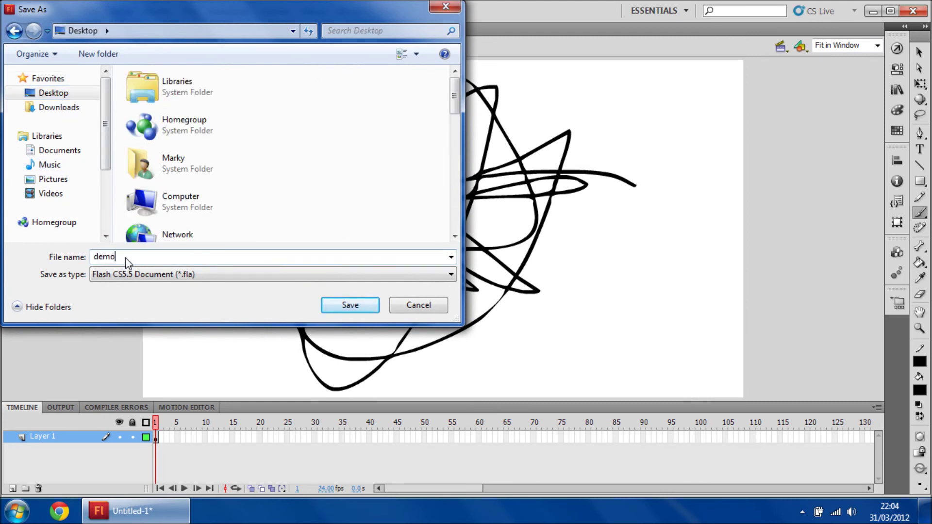
{"action": "key", "text": "Return"}
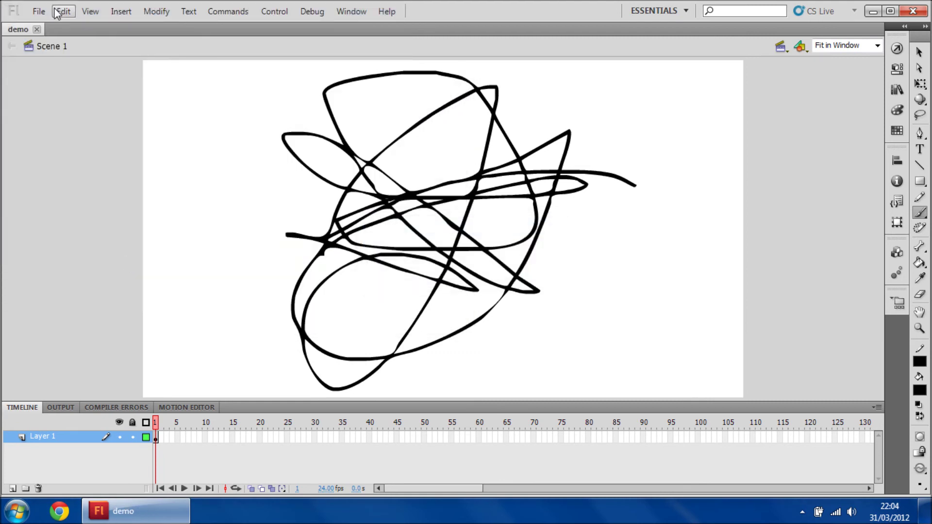
Publish the demo document from the File menu.
{"action": "left_click", "coordinate": [39, 11]}
{"action": "mouse_move", "coordinate": [75, 228]}
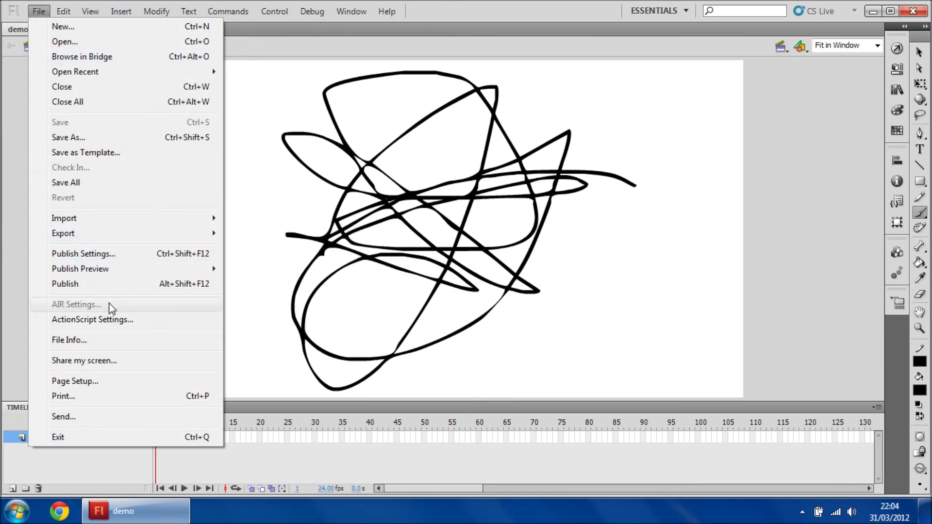
{"action": "left_click", "coordinate": [92, 284]}
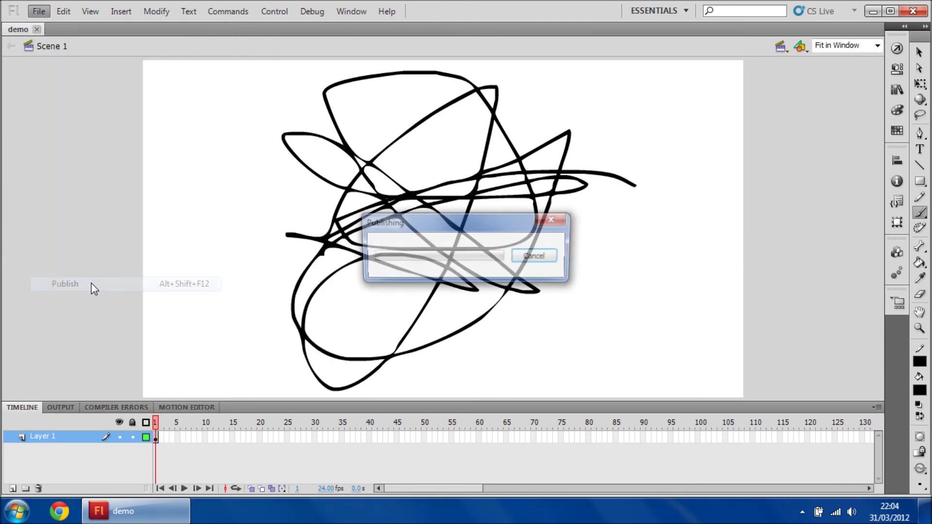
Launch the standalone Flash Player 11 from its flashplayer icon on the desktop.
{"action": "left_click", "coordinate": [928, 512]}
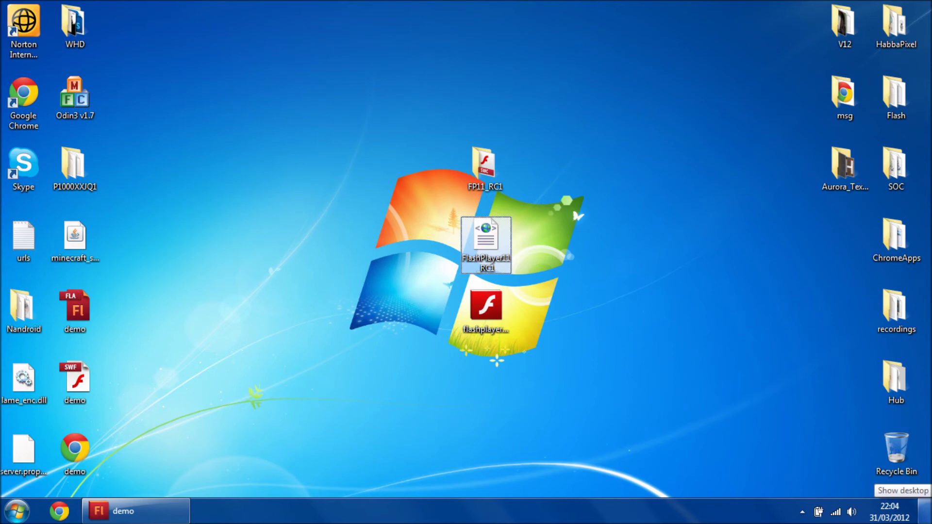
{"action": "left_click", "coordinate": [426, 360]}
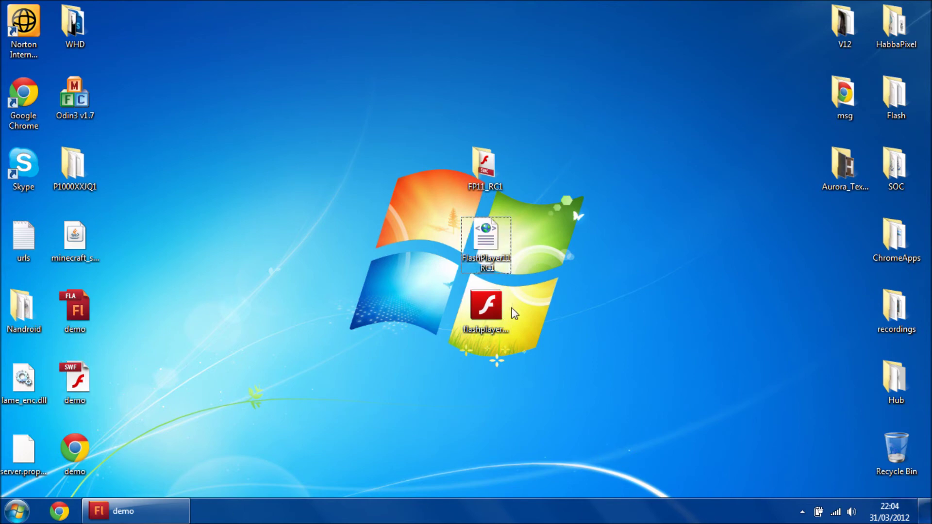
{"action": "left_click", "coordinate": [500, 311]}
{"action": "double_click", "coordinate": [499, 306]}
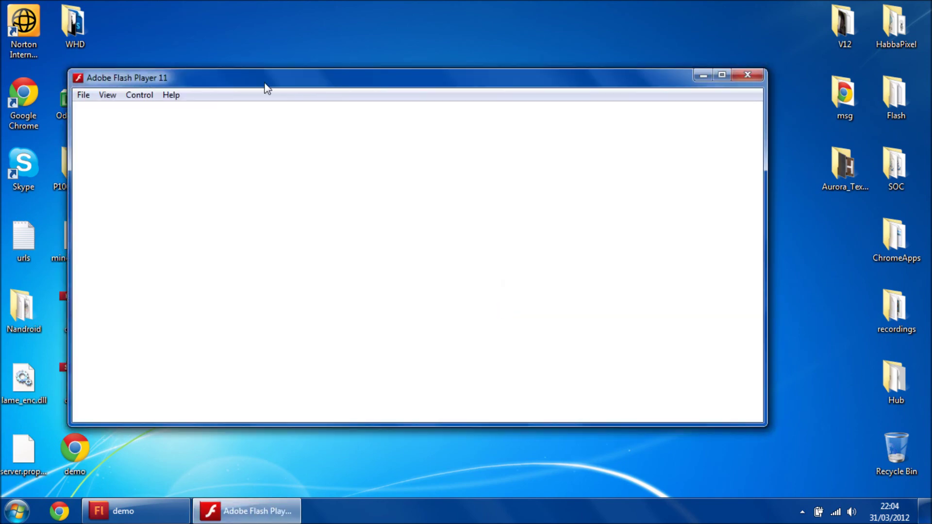
Open Desktop\demo.swf in the player so the black scribble plays.
{"action": "left_click", "coordinate": [84, 96]}
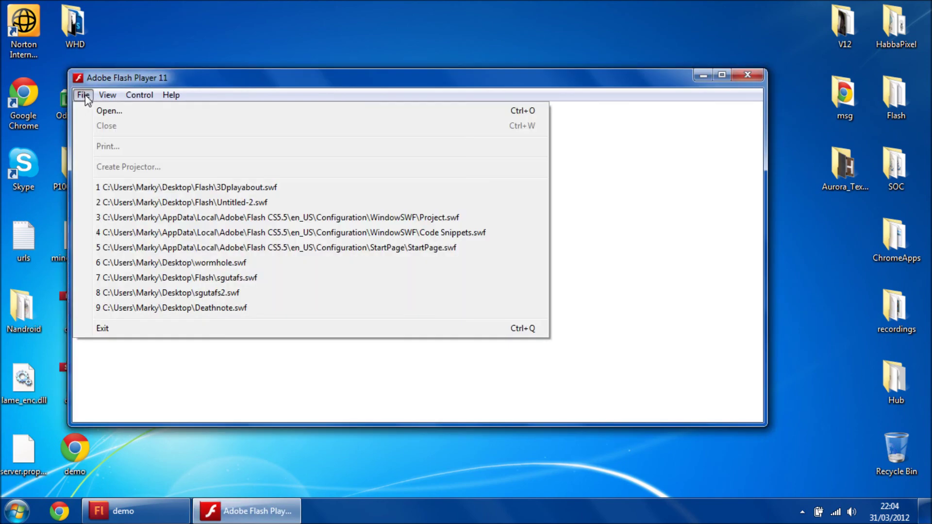
{"action": "left_click", "coordinate": [109, 116]}
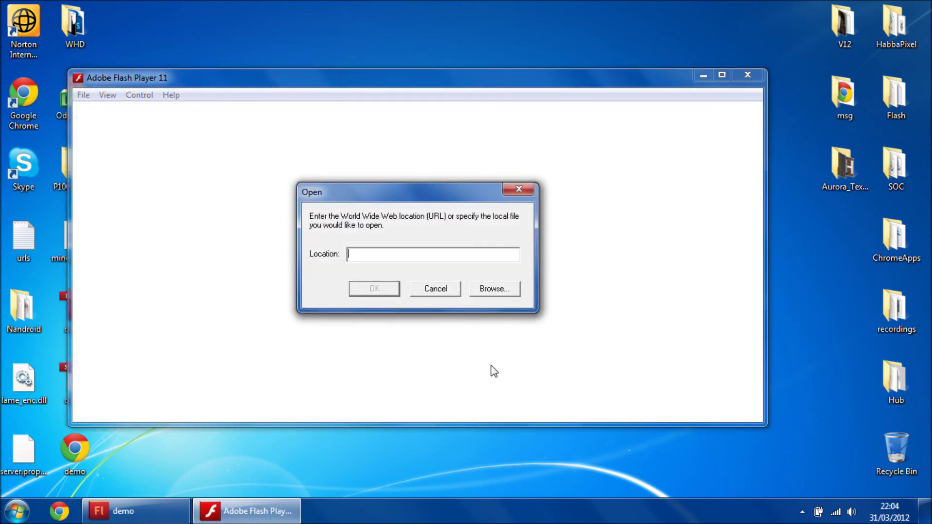
{"action": "left_click", "coordinate": [497, 290]}
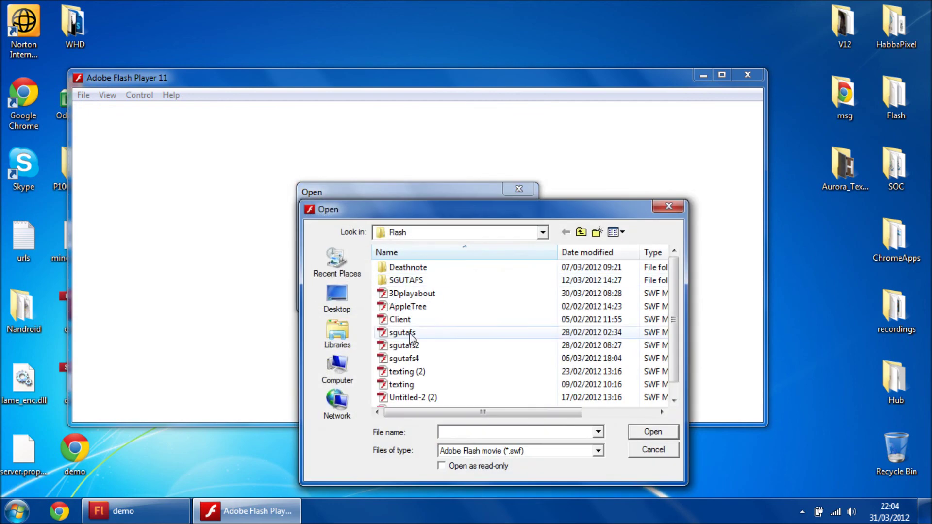
{"action": "left_click", "coordinate": [338, 297]}
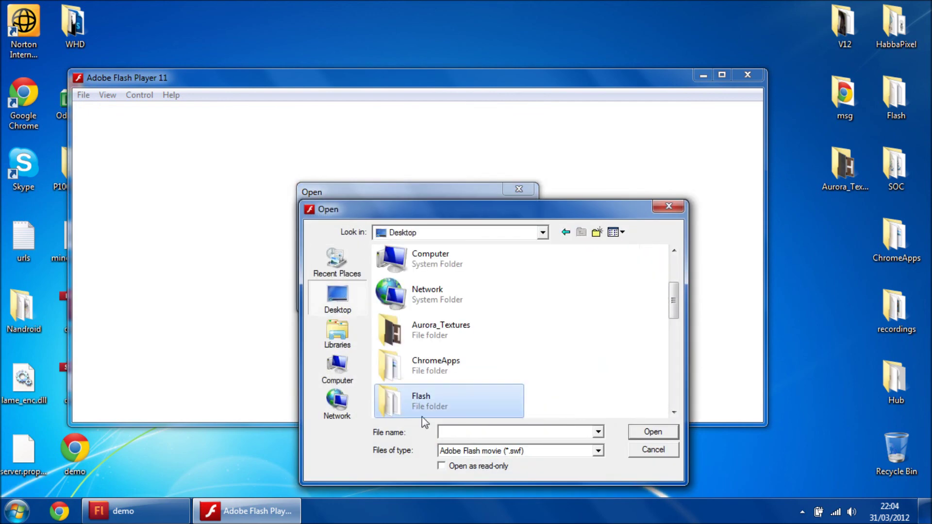
{"action": "type", "text": "d"}
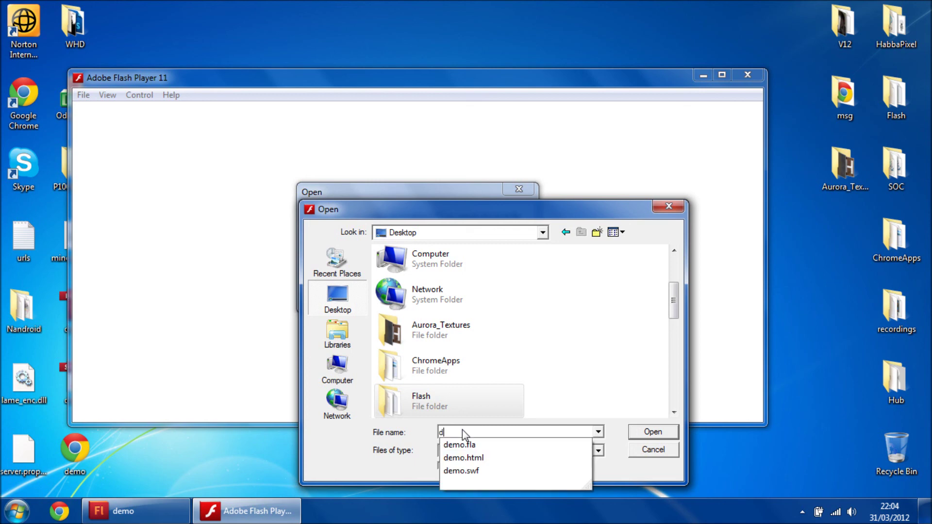
{"action": "type", "text": "e"}
{"action": "key", "text": "Down"}
{"action": "key", "text": "Down"}
{"action": "key", "text": "Down"}
{"action": "key", "text": "Return"}
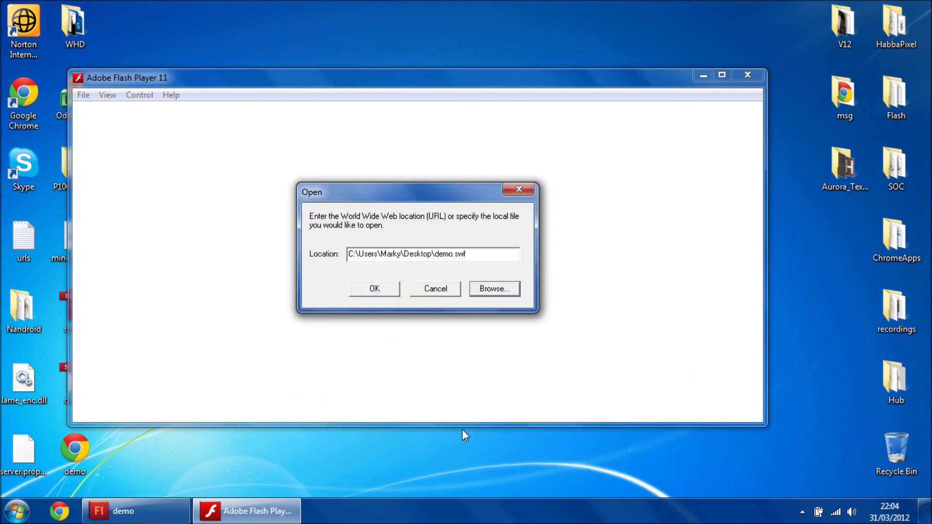
{"action": "left_click", "coordinate": [381, 289]}
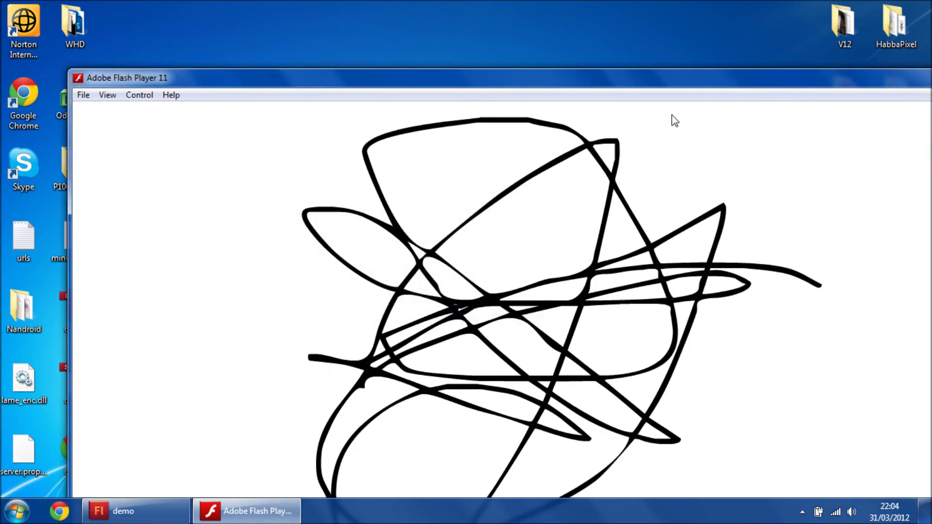
Maximize the Flash Player 11 window by snapping its title bar to the top screen edge.
{"action": "left_click_drag", "start_coordinate": [613, 86], "coordinate": [567, 5]}
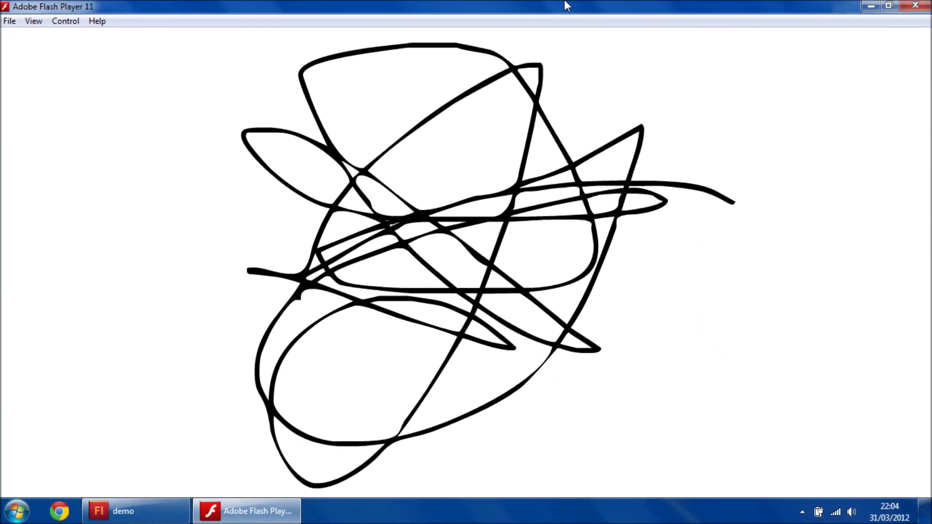